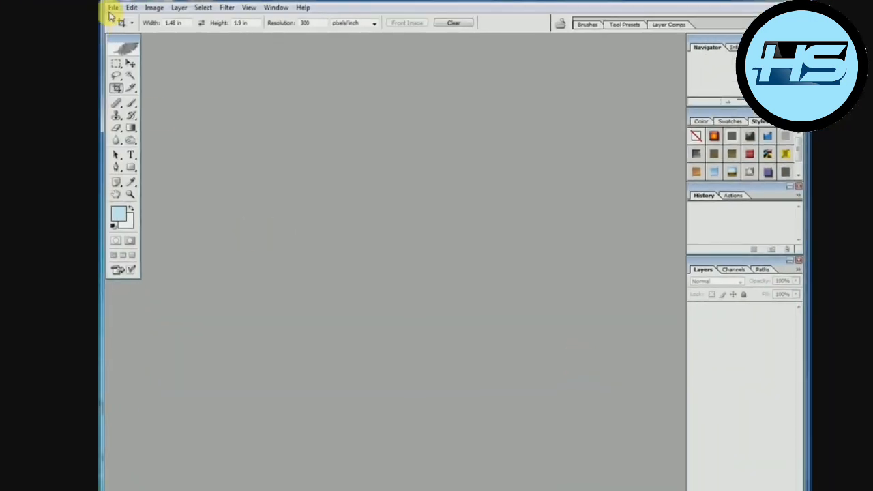
# Step: Open the image For Heg from the PC folder
pyautogui.click(112, 8)
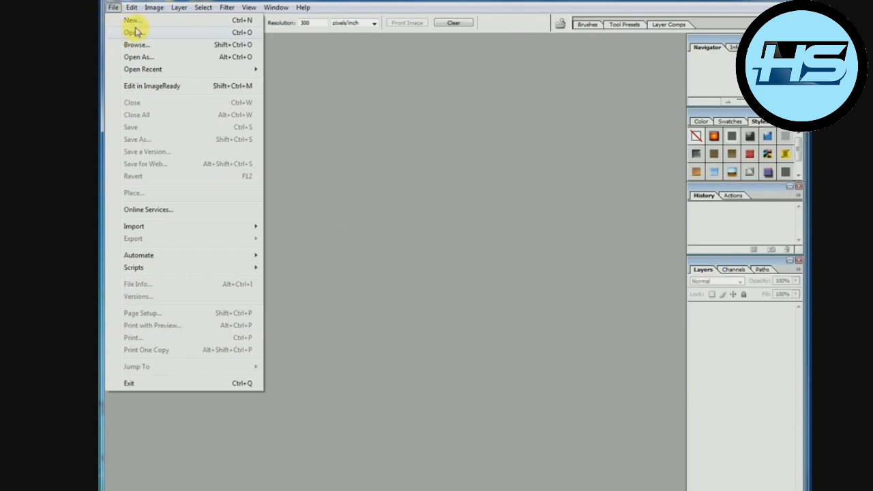
pyautogui.click(133, 32)
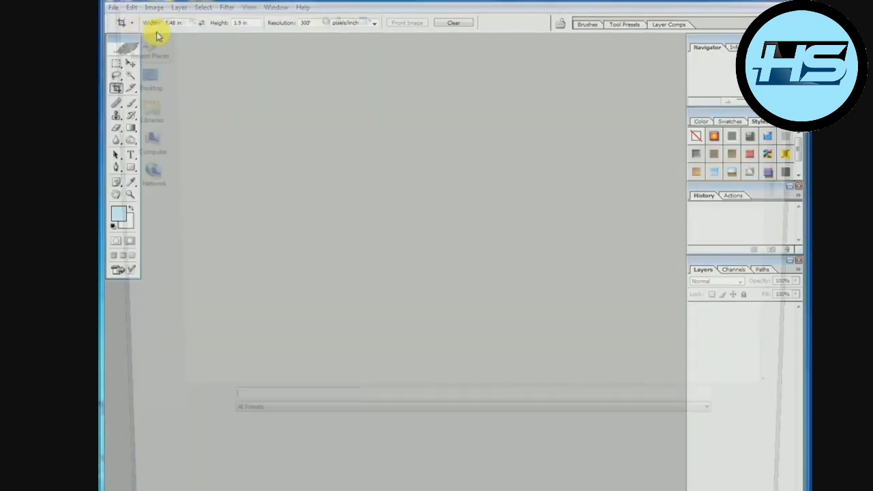
pyautogui.click(368, 218)
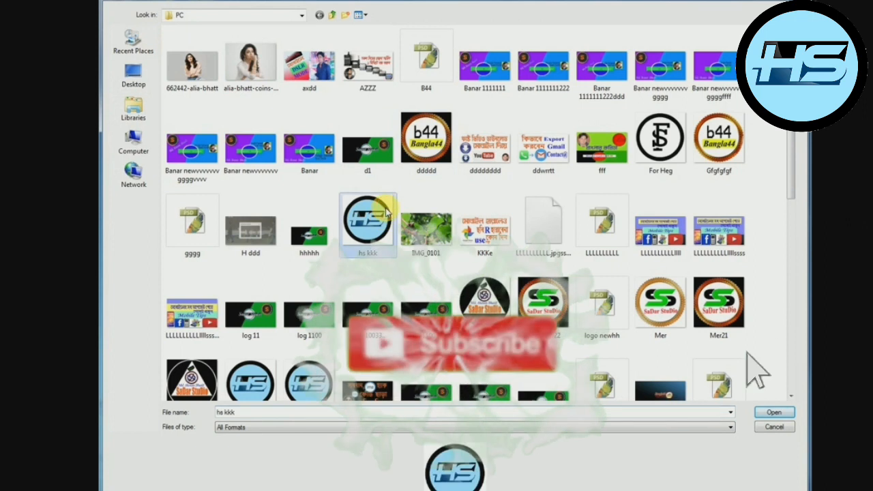
pyautogui.scroll(-10, 384, 211)
pyautogui.scroll(10, 385, 211)
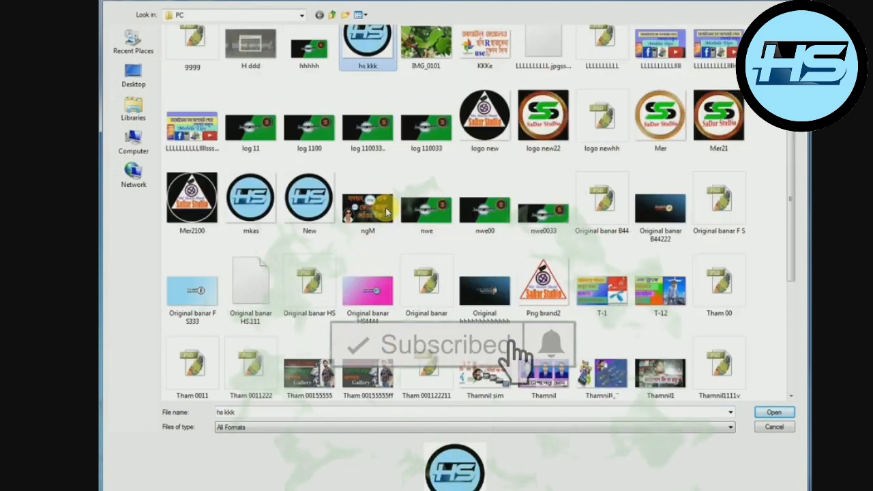
pyautogui.click(656, 140)
pyautogui.doubleClick(657, 139)
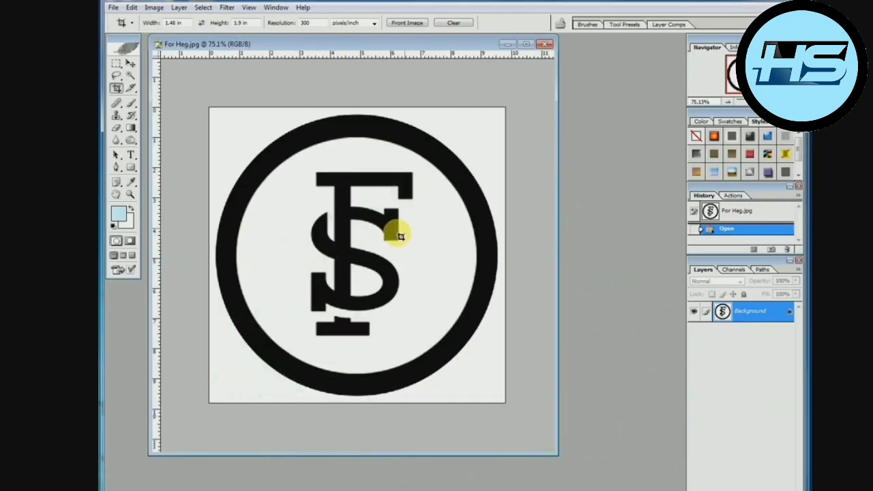
# Step: Start the Extract filter on the logo image and set the highlighter brush size to 28
pyautogui.scroll(-2, 402, 234)
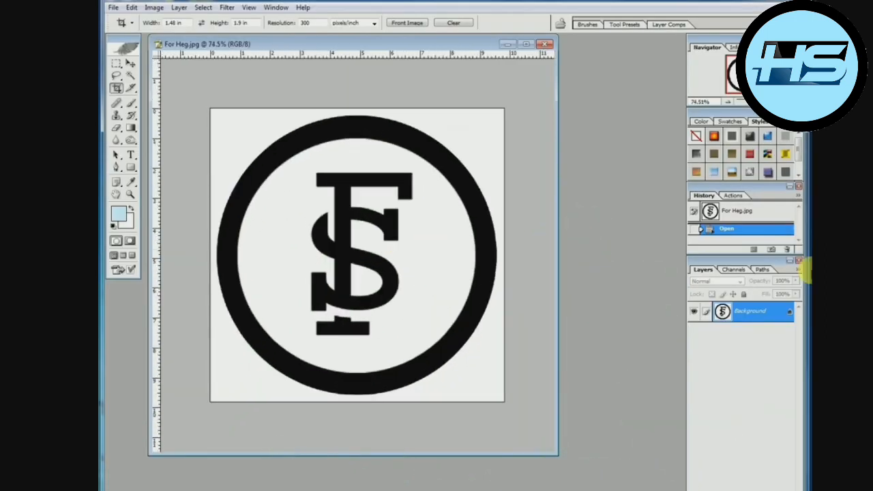
pyautogui.scroll(-1, 528, 290)
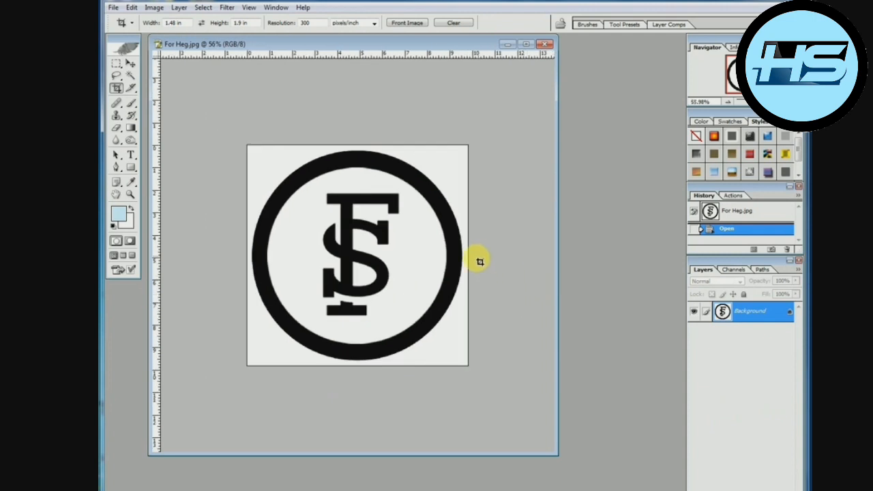
pyautogui.scroll(-1, 448, 253)
pyautogui.scroll(1, 448, 253)
pyautogui.moveTo(347, 43); pyautogui.dragTo(361, 50)
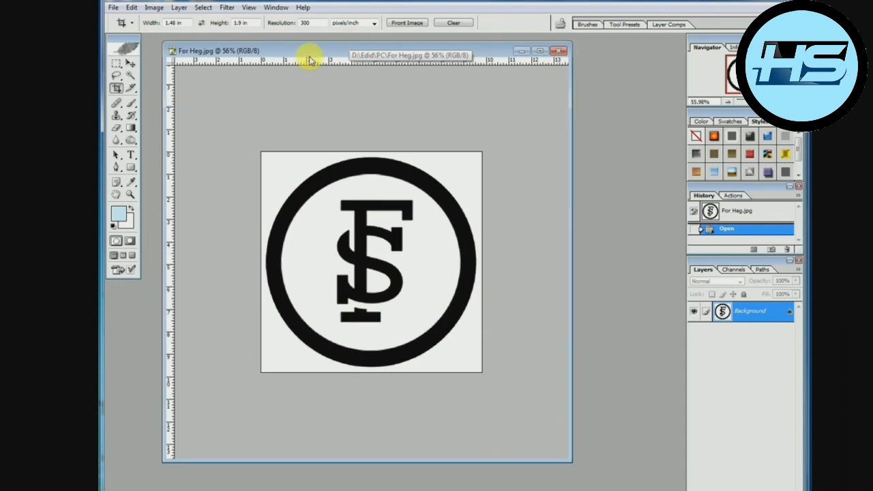
pyautogui.click(228, 8)
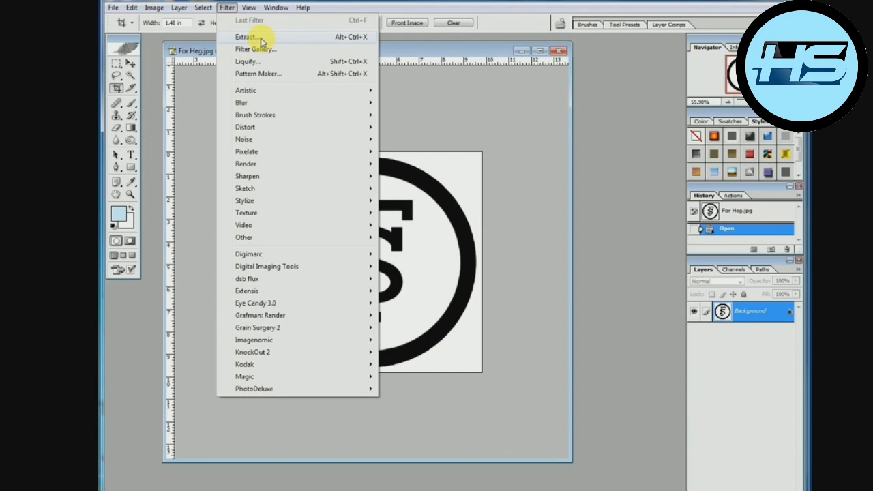
pyautogui.click(258, 38)
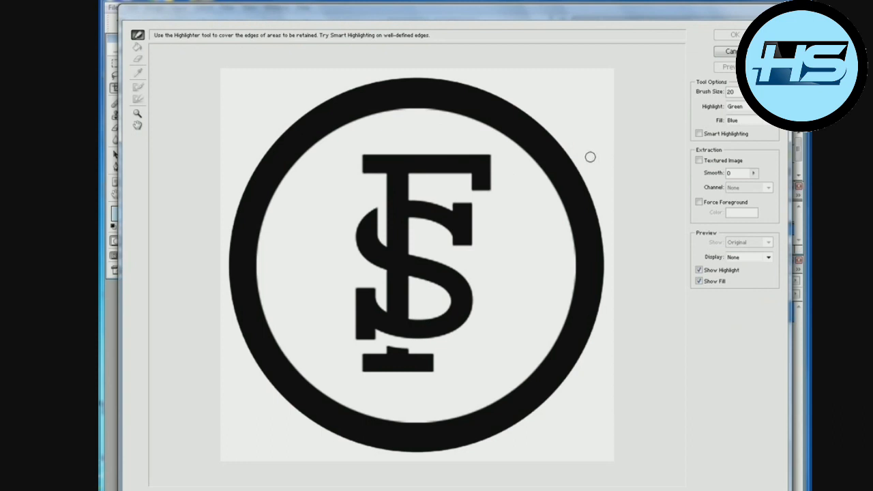
pyautogui.click(753, 91)
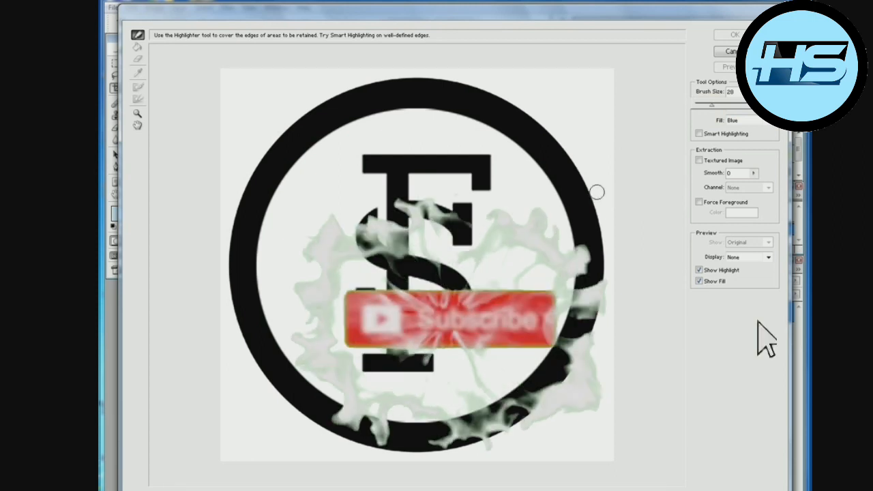
# Step: Highlight the outer edge of the black ring's upper part in green, redoing strokes that stray
pyautogui.moveTo(599, 196)
pyautogui.mouseDown()
pyautogui.moveTo(564, 143)
pyautogui.moveTo(609, 191)
pyautogui.moveTo(499, 87)
pyautogui.mouseUp()
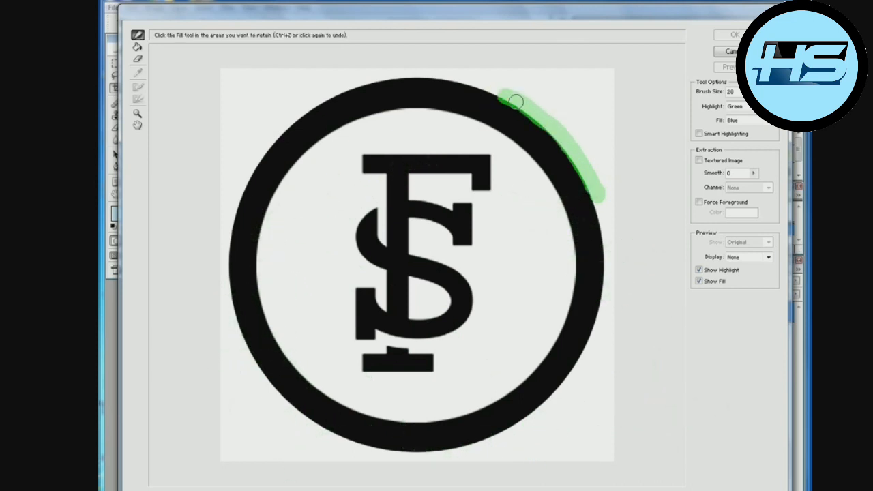
pyautogui.click(512, 96)
pyautogui.moveTo(505, 95)
pyautogui.mouseDown()
pyautogui.moveTo(415, 69)
pyautogui.moveTo(336, 85)
pyautogui.moveTo(286, 117)
pyautogui.moveTo(251, 179)
pyautogui.mouseUp()
pyautogui.hotkey('ctrl', 'z')
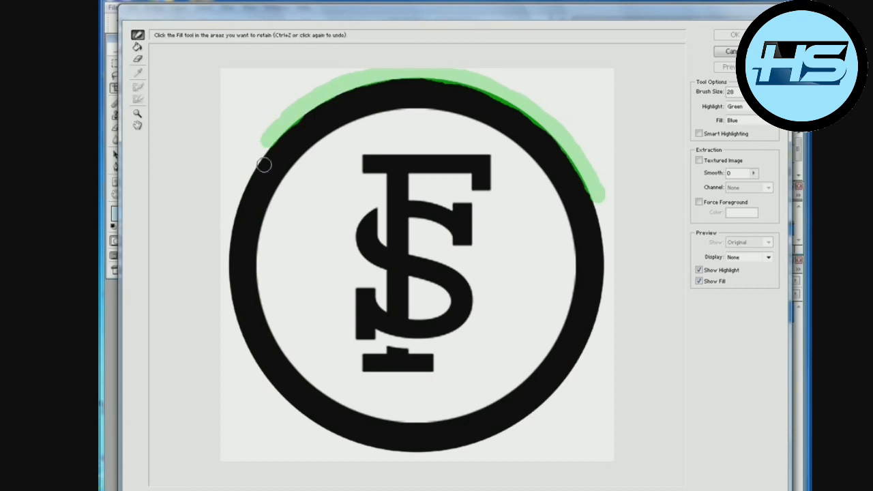
pyautogui.moveTo(270, 137); pyautogui.dragTo(234, 199)
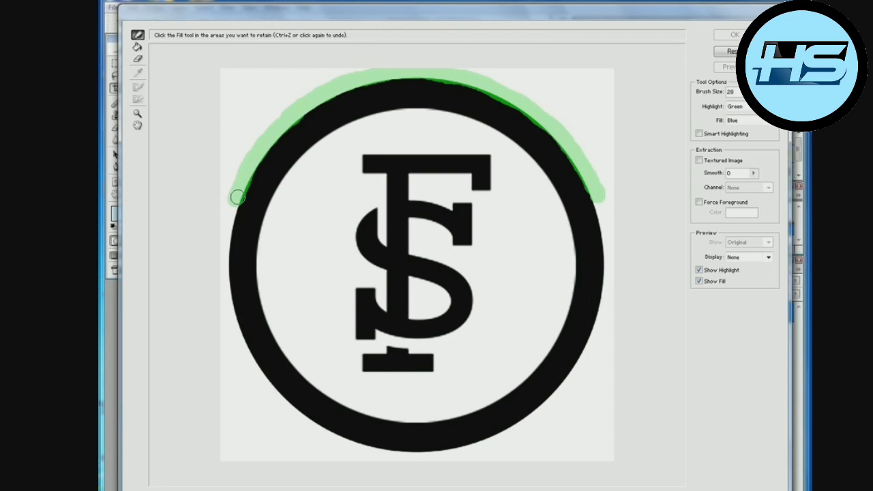
pyautogui.hotkey('ctrl', 'z')
pyautogui.moveTo(252, 158); pyautogui.dragTo(244, 176)
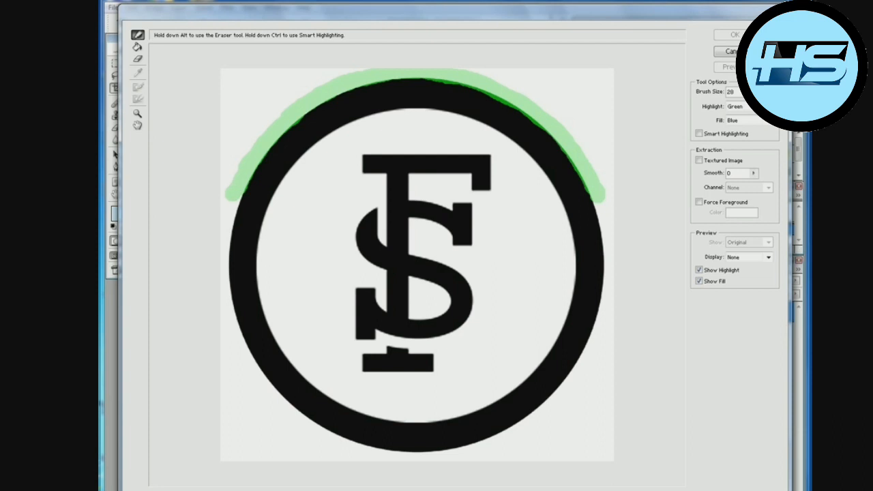
# Step: Highlight the rest of the ring's outer edge along its left side, bottom and right side to close the outline
pyautogui.moveTo(232, 194)
pyautogui.mouseDown()
pyautogui.moveTo(225, 268)
pyautogui.moveTo(224, 234)
pyautogui.moveTo(221, 270)
pyautogui.moveTo(215, 263)
pyautogui.moveTo(223, 240)
pyautogui.moveTo(219, 291)
pyautogui.moveTo(232, 338)
pyautogui.moveTo(228, 312)
pyautogui.moveTo(272, 406)
pyautogui.moveTo(269, 389)
pyautogui.moveTo(297, 421)
pyautogui.moveTo(292, 413)
pyautogui.moveTo(340, 442)
pyautogui.moveTo(317, 443)
pyautogui.moveTo(328, 436)
pyautogui.moveTo(318, 432)
pyautogui.moveTo(383, 458)
pyautogui.mouseUp()
pyautogui.click(255, 373)
pyautogui.hotkey('ctrl', 'z')
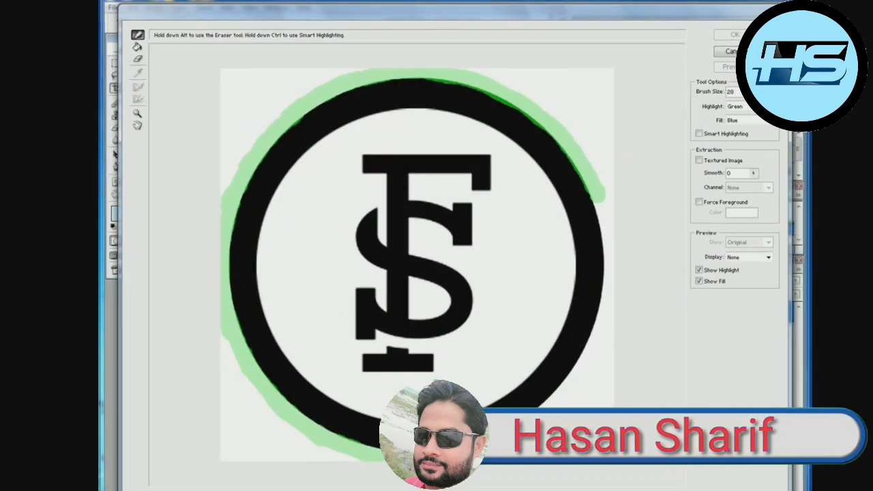
pyautogui.moveTo(418, 460)
pyautogui.mouseDown()
pyautogui.moveTo(505, 442)
pyautogui.moveTo(551, 403)
pyautogui.moveTo(545, 415)
pyautogui.moveTo(572, 380)
pyautogui.moveTo(550, 392)
pyautogui.moveTo(554, 402)
pyautogui.moveTo(577, 378)
pyautogui.moveTo(609, 301)
pyautogui.mouseUp()
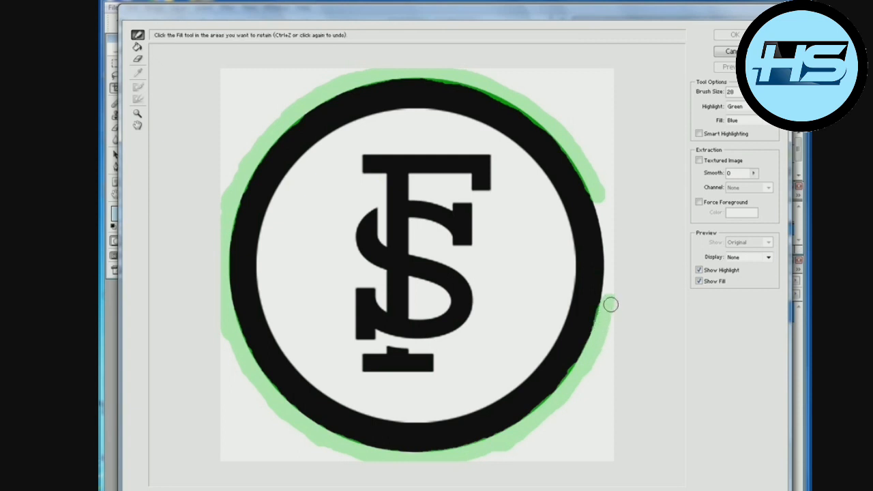
pyautogui.moveTo(608, 297)
pyautogui.mouseDown()
pyautogui.moveTo(610, 238)
pyautogui.moveTo(598, 198)
pyautogui.mouseUp()
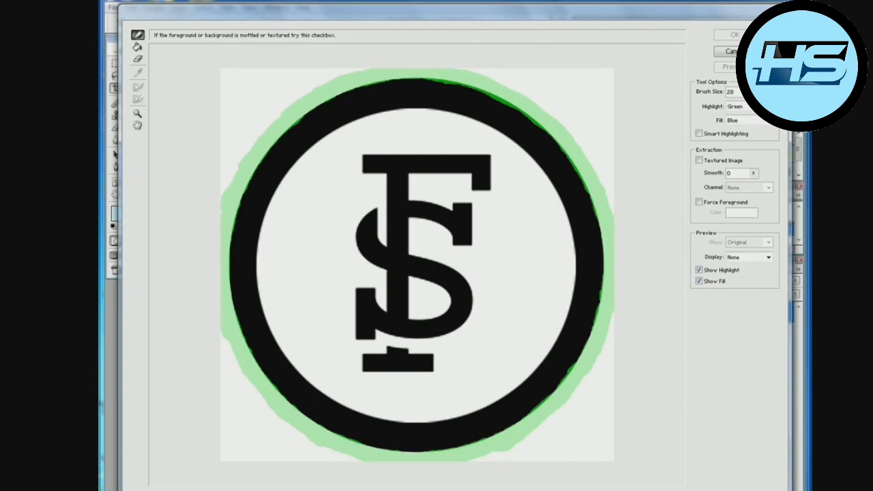
# Step: Fill the area inside the highlighted outline as the part to keep and apply the extraction
pyautogui.click(138, 49)
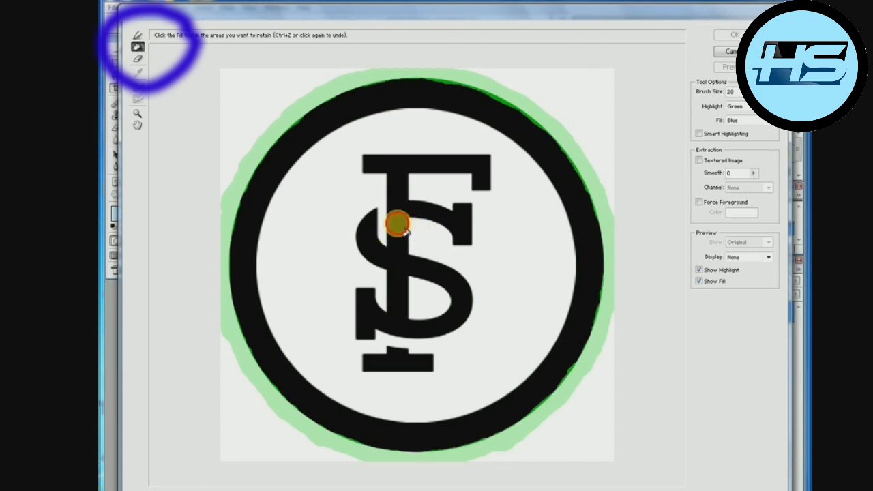
pyautogui.click(401, 228)
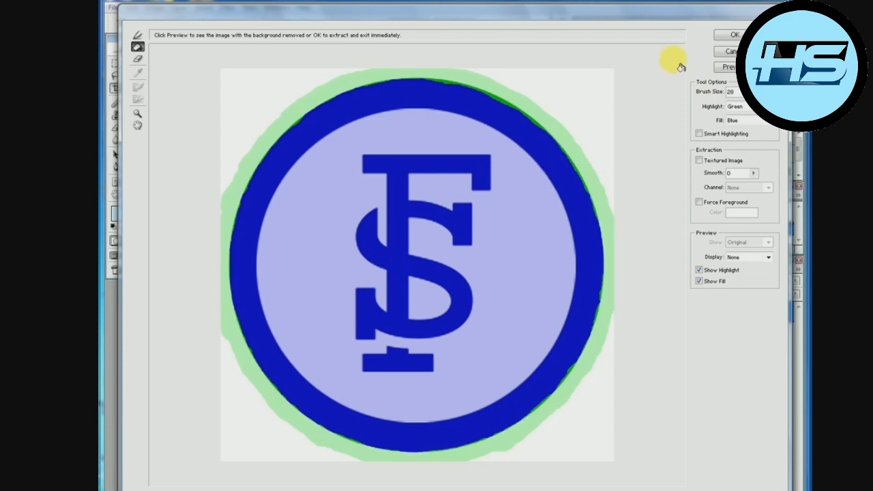
pyautogui.click(732, 38)
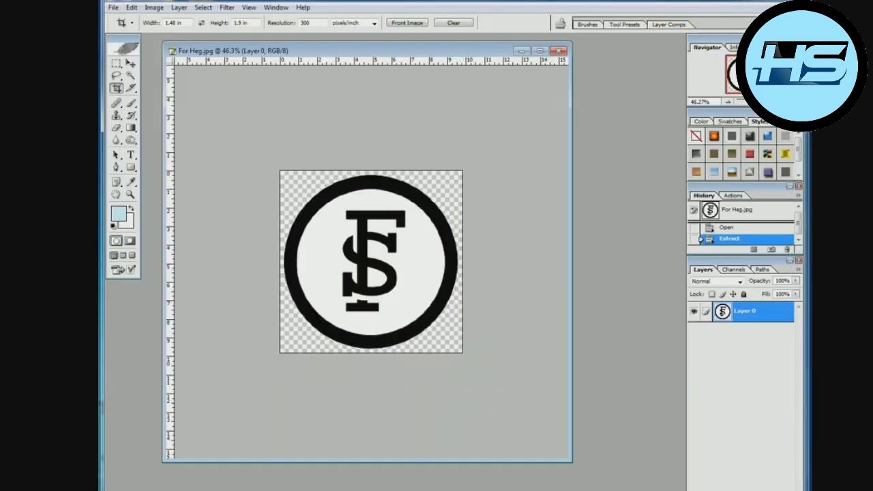
# Step: Start saving the extracted logo under a new file, choosing the Desktop as location and PNG as format
pyautogui.scroll(-2, 318, 213)
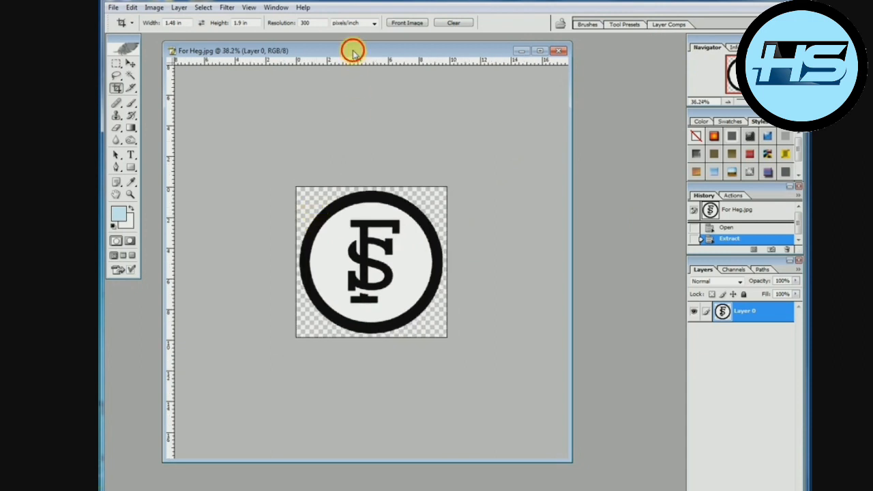
pyautogui.moveTo(357, 53); pyautogui.dragTo(373, 59)
pyautogui.scroll(1, 375, 214)
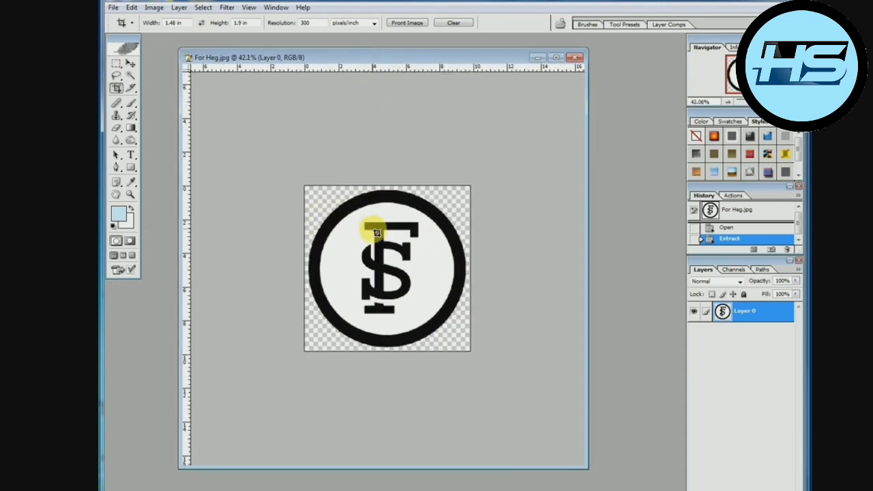
pyautogui.scroll(1, 512, 335)
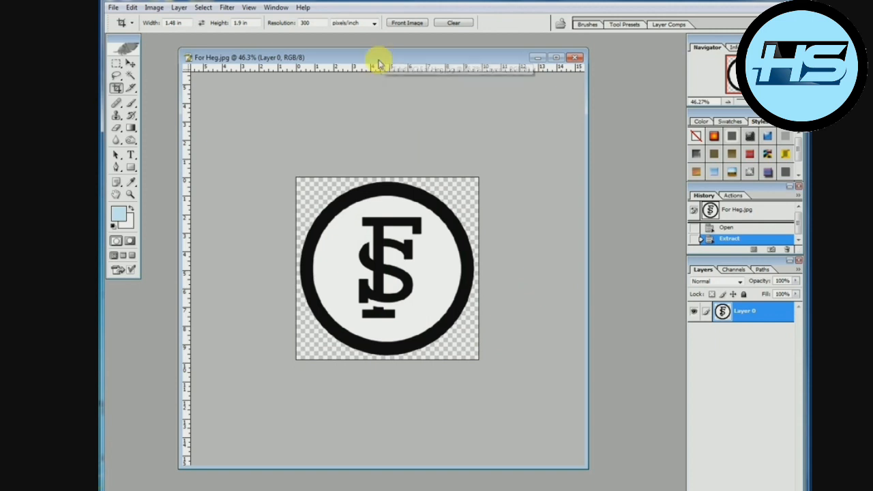
pyautogui.moveTo(378, 58); pyautogui.dragTo(389, 63)
pyautogui.click(113, 8)
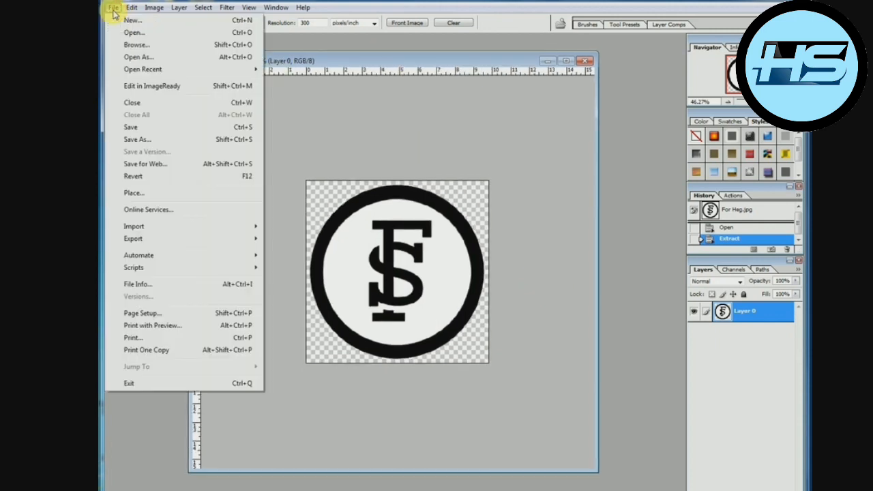
pyautogui.click(138, 140)
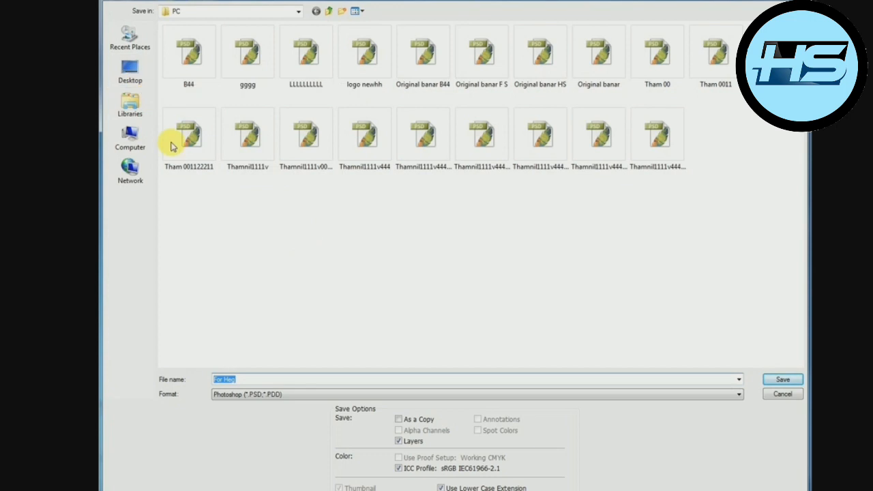
pyautogui.click(130, 71)
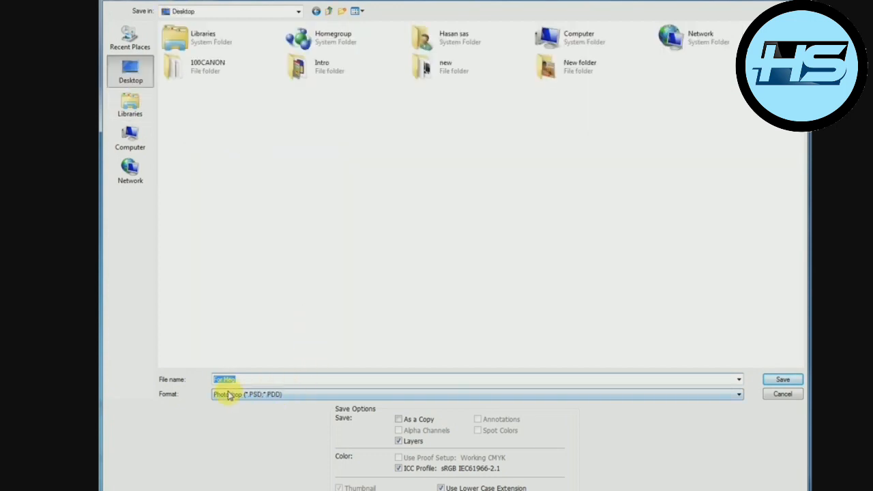
pyautogui.click(279, 396)
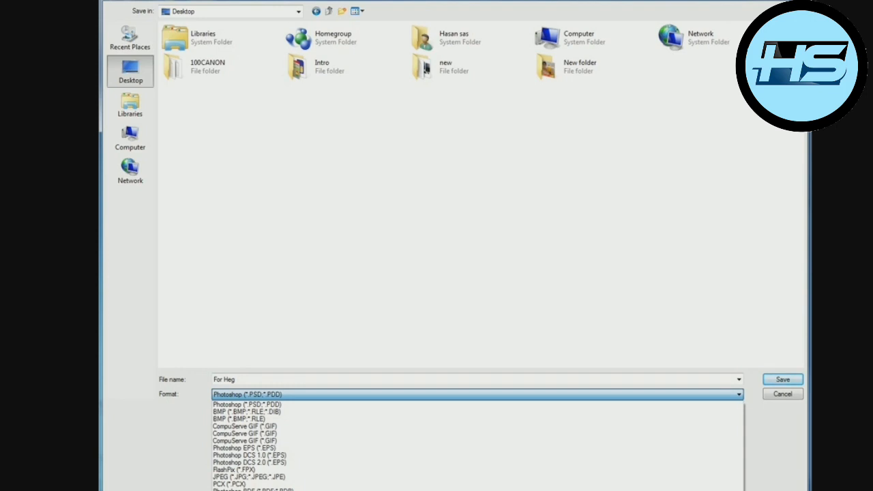
pyautogui.click(291, 488)
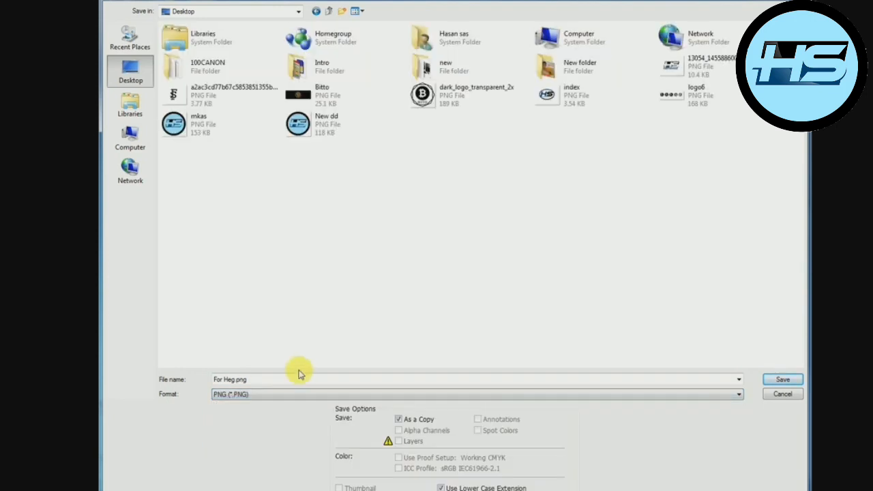
# Step: Name the file "Png logo" and save it with interlace set to None
pyautogui.click(277, 382)
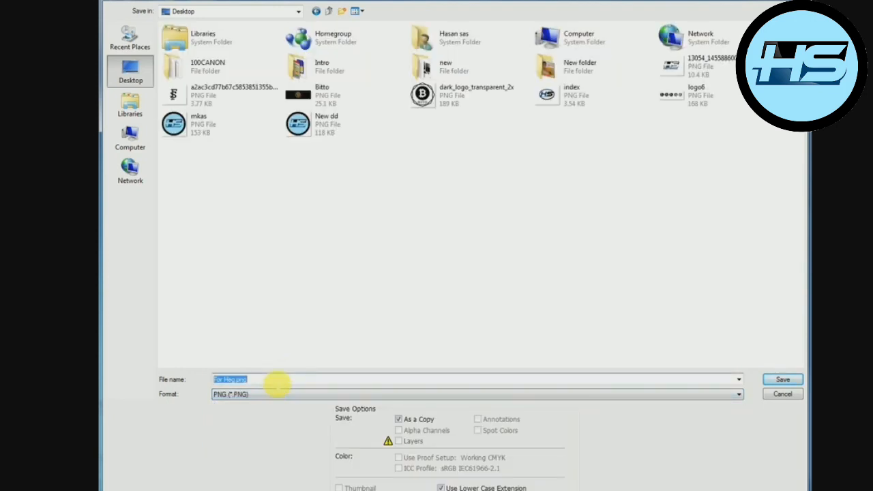
pyautogui.write('Png')
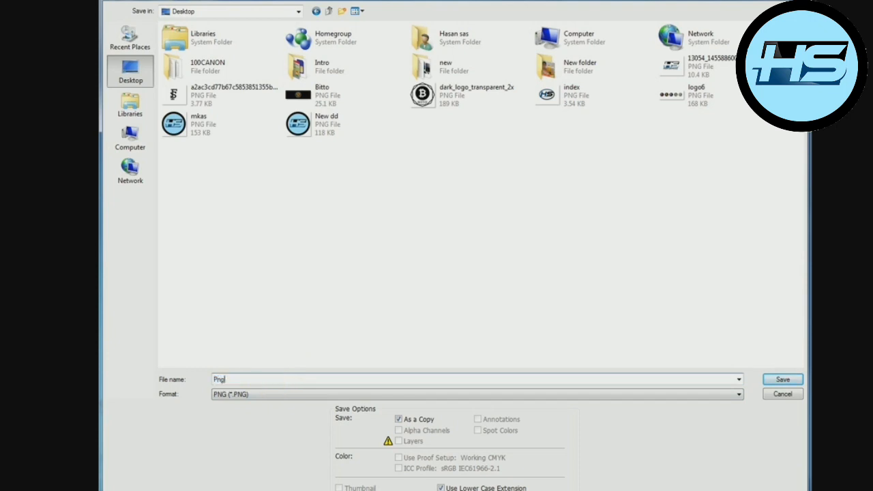
pyautogui.write(' lofgo')
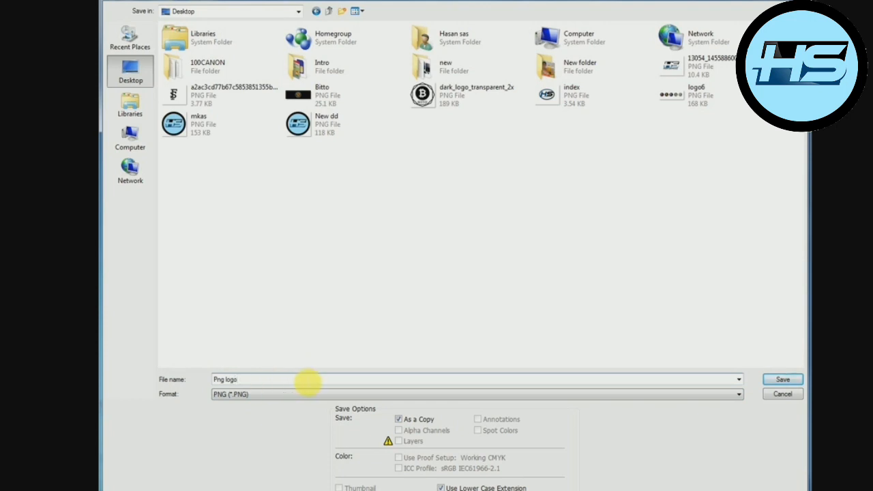
pyautogui.click(782, 379)
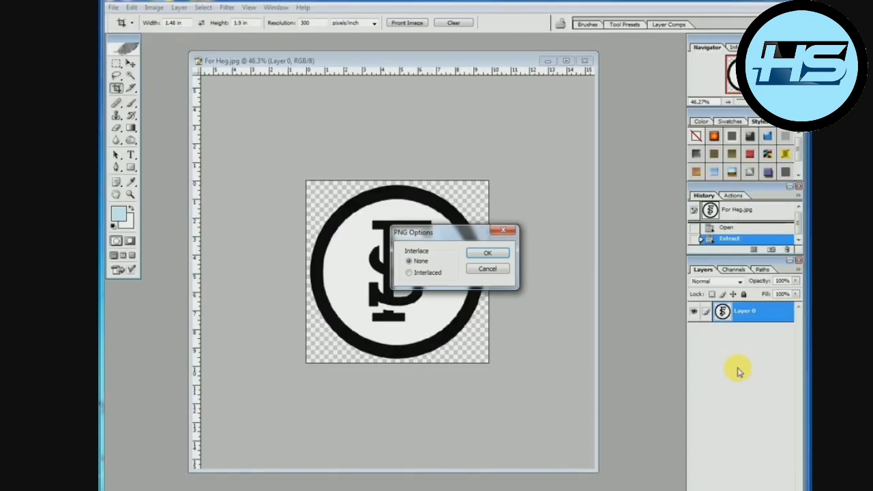
pyautogui.click(490, 253)
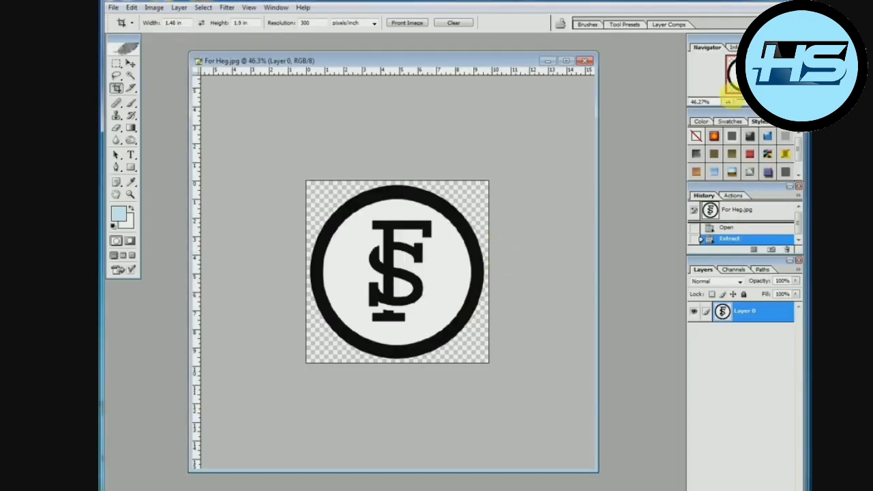
# Step: Switch to the desktop, move the Png logo file to an empty area and open it to view the whole image
pyautogui.click(756, 2)
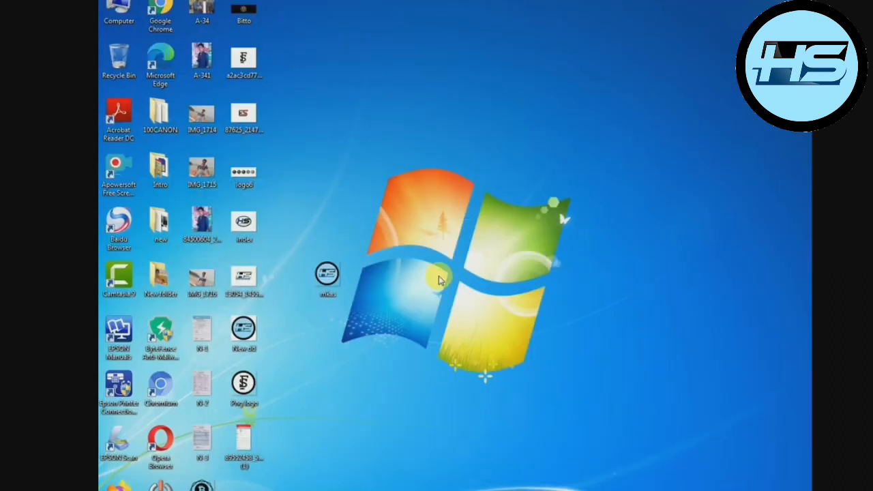
pyautogui.moveTo(247, 382); pyautogui.dragTo(374, 387)
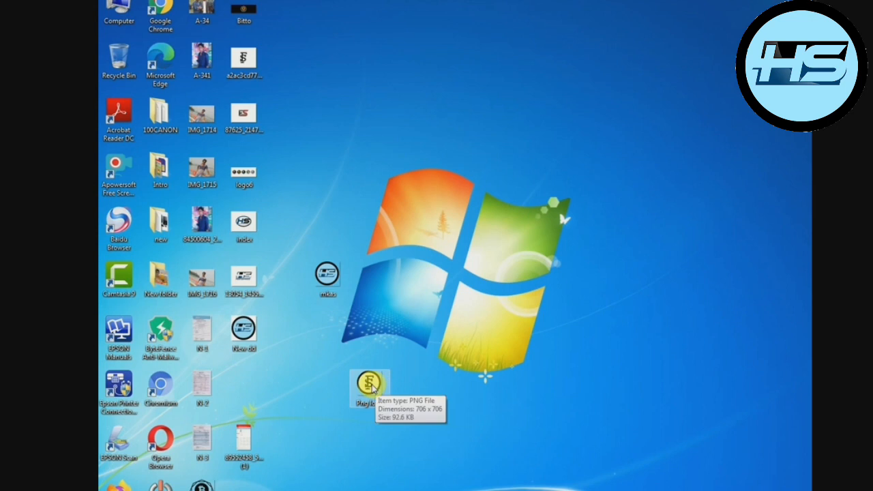
pyautogui.doubleClick(370, 382)
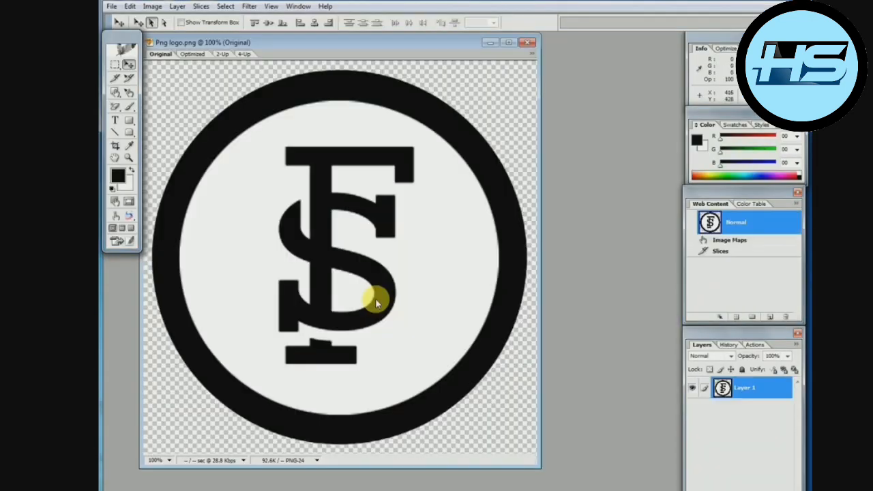
pyautogui.keyDown('alt'); pyautogui.click(368, 298); pyautogui.keyUp('alt')
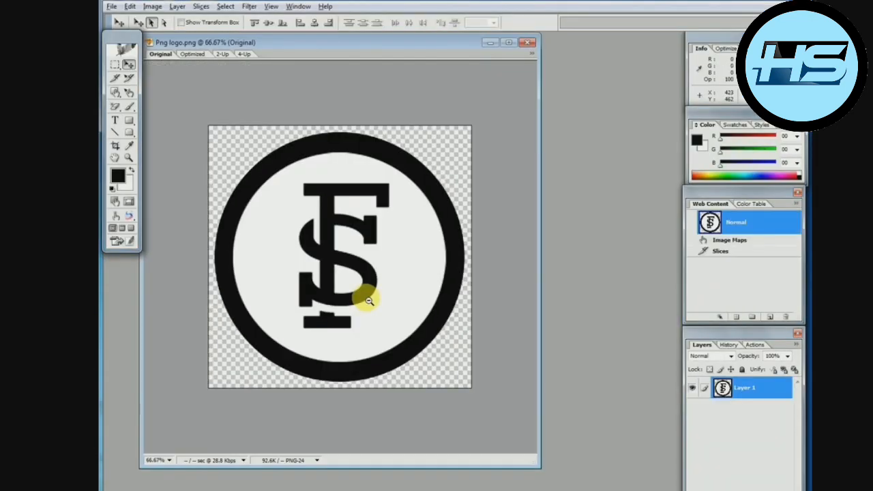